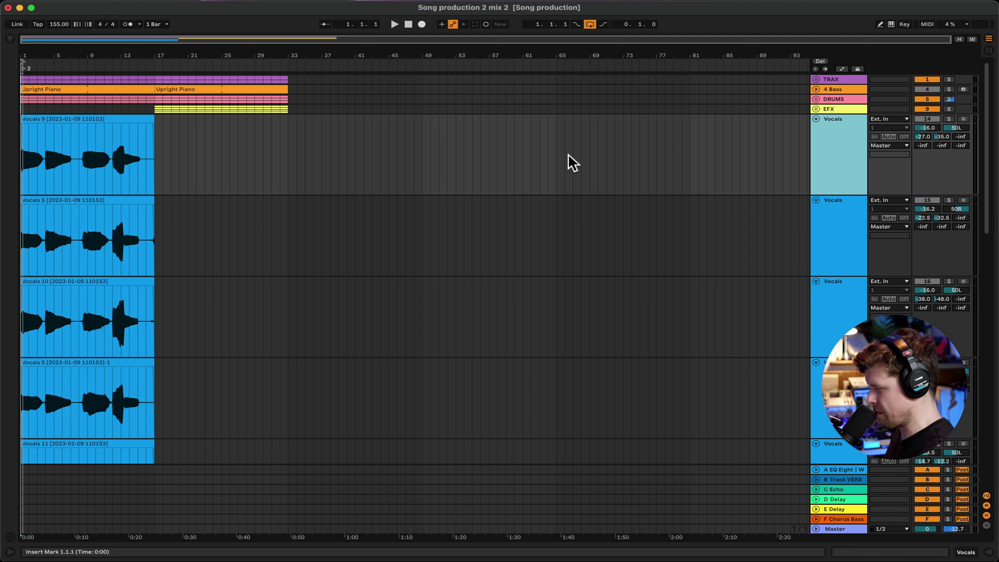
Select every Vocals track through Vocals 14 and collapse them to minimum height.
scroll(572, 162, "down", 10)
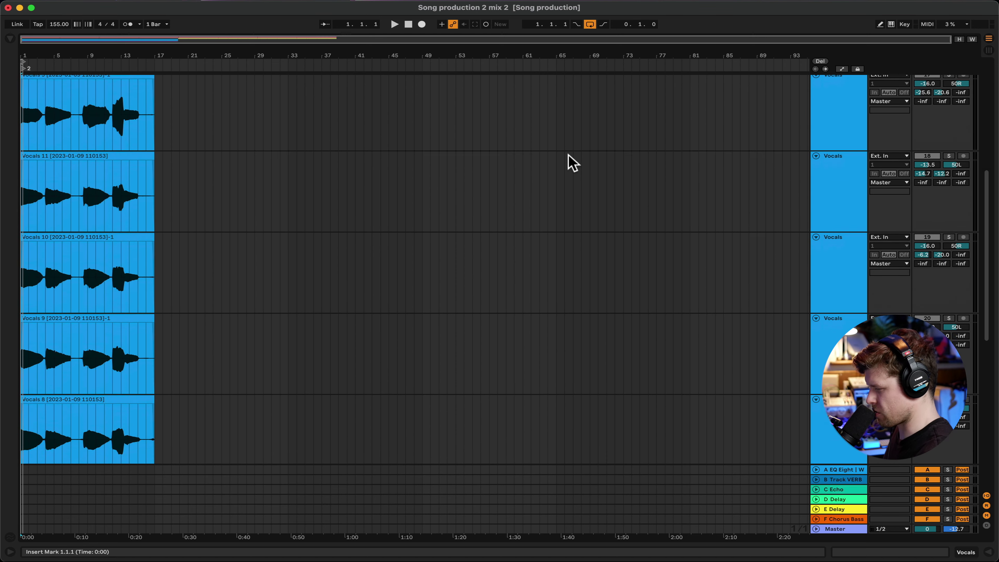
scroll(572, 162, "down", 10)
left_click(838, 374)
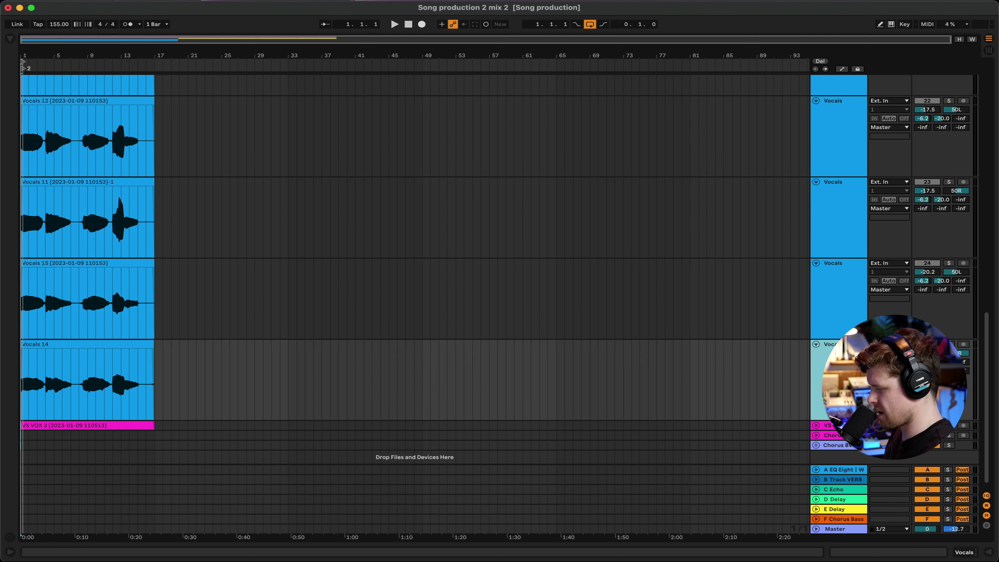
scroll(841, 328, "up", 20)
left_click(836, 156, "shift")
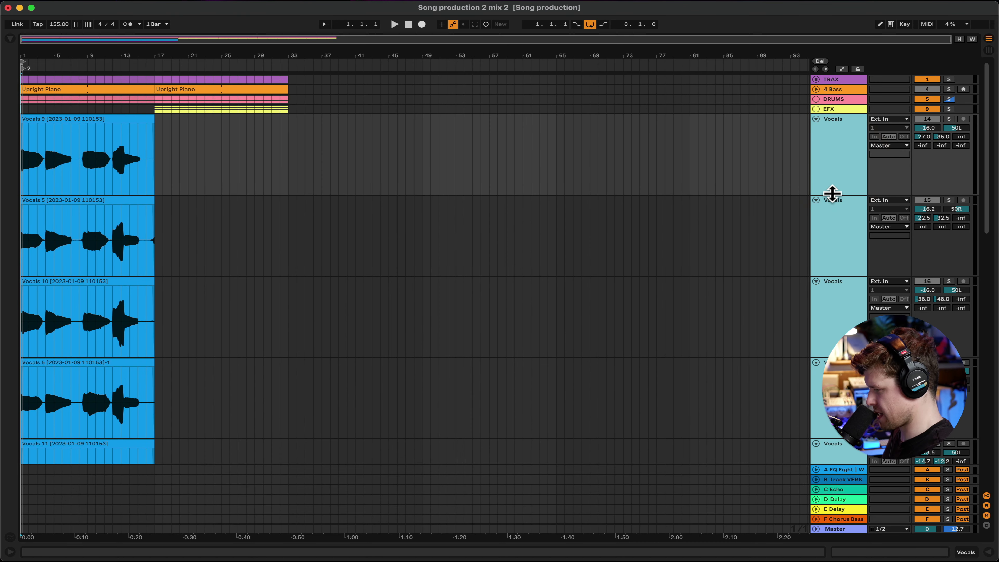
left_click_drag(832, 193, 832, 123)
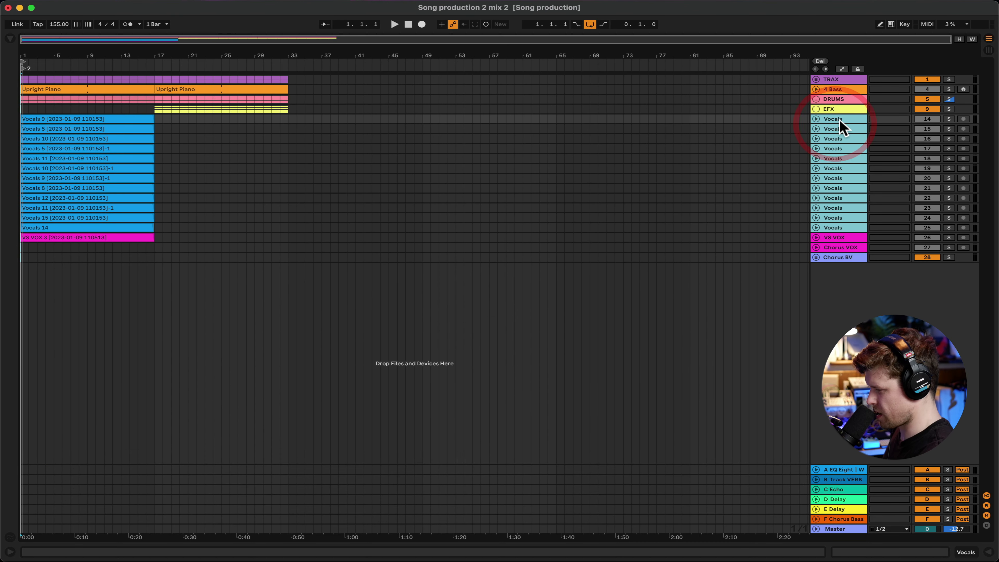
Select all twelve Vocals tracks and bring up their context menu.
left_click(839, 119)
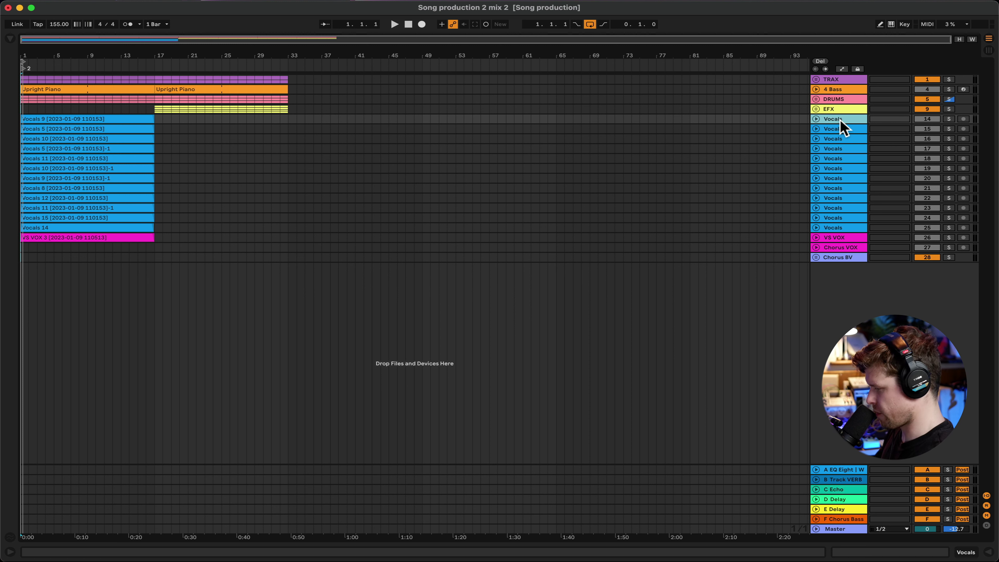
left_click(842, 228, "shift")
right_click(845, 228)
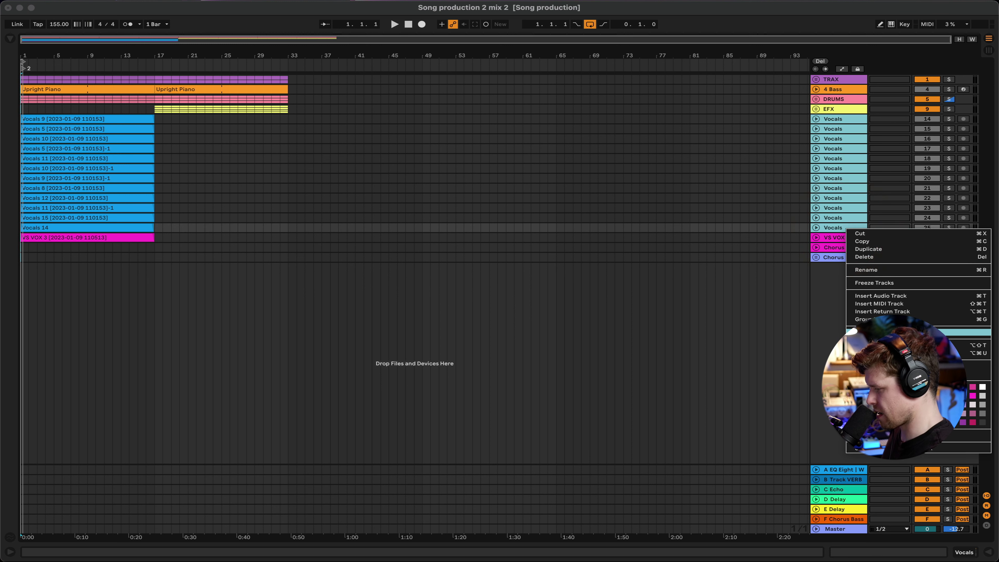
Group the Vocals tracks, rename the group BV, fold it, and open its effects chain.
left_click(975, 320)
left_click(831, 125)
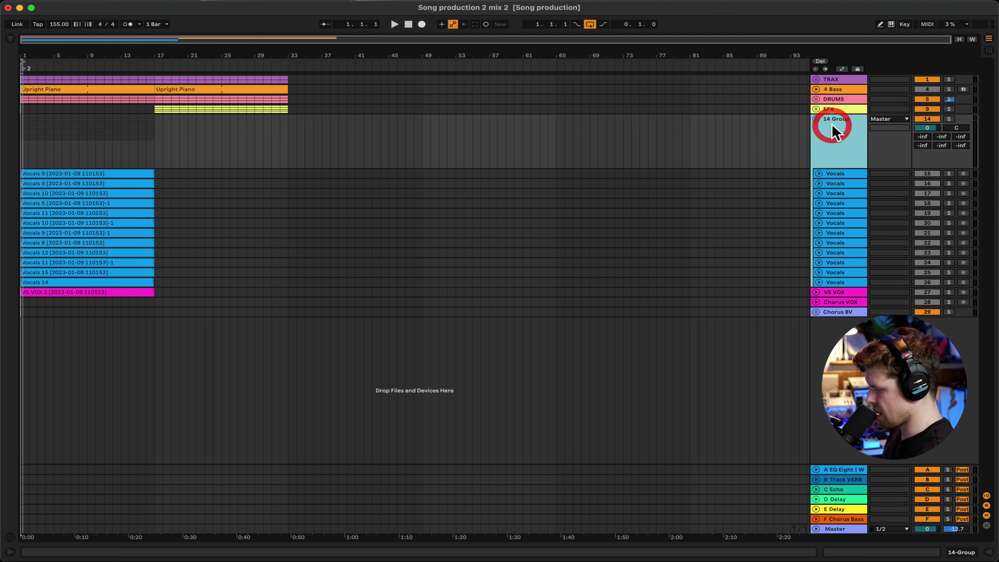
key("super+r")
type("BV")
key("Return")
left_click(817, 119)
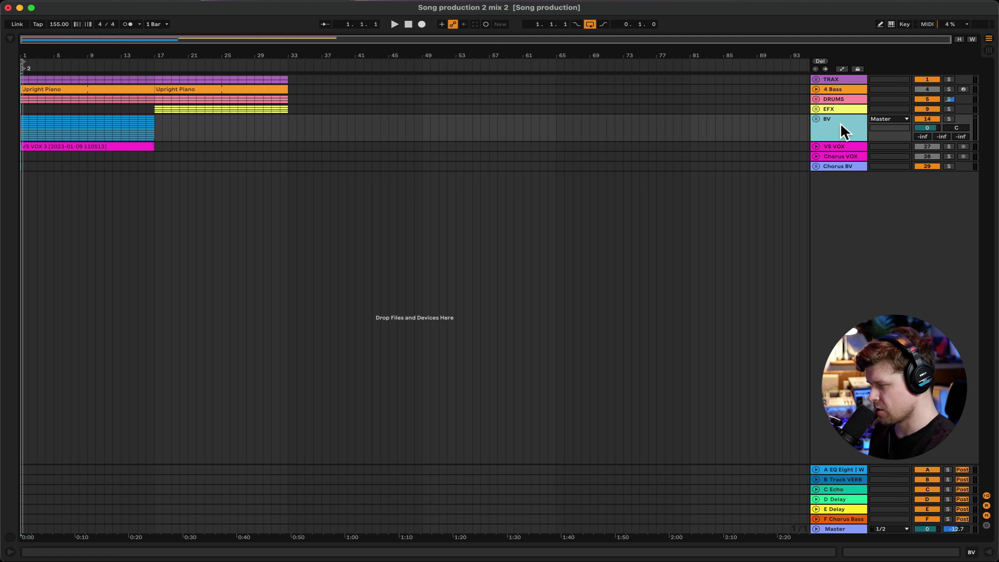
double_click(845, 132)
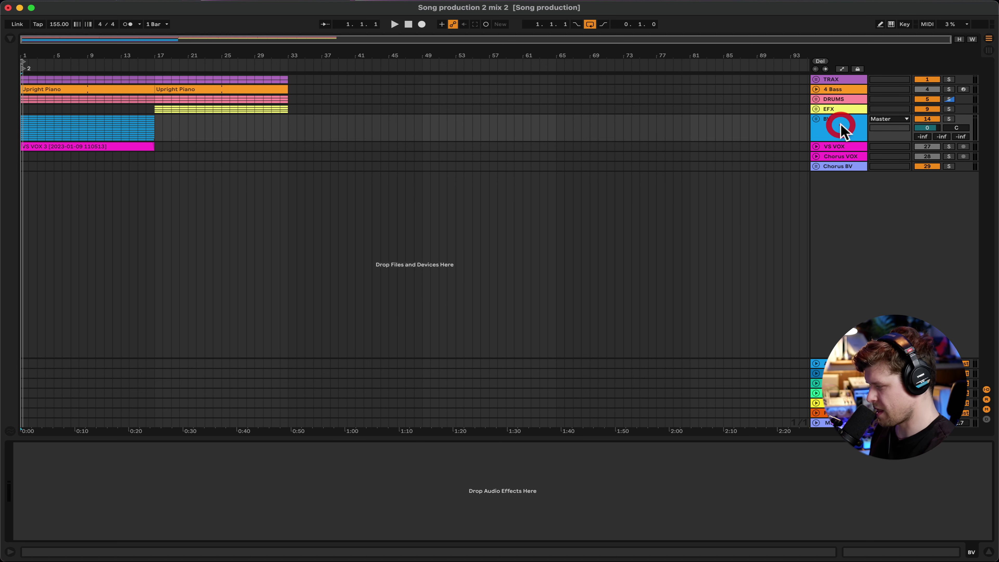
Unfold BV to confirm a Vocals track routes into it, then fold the group again.
left_click(817, 118)
left_click(818, 174)
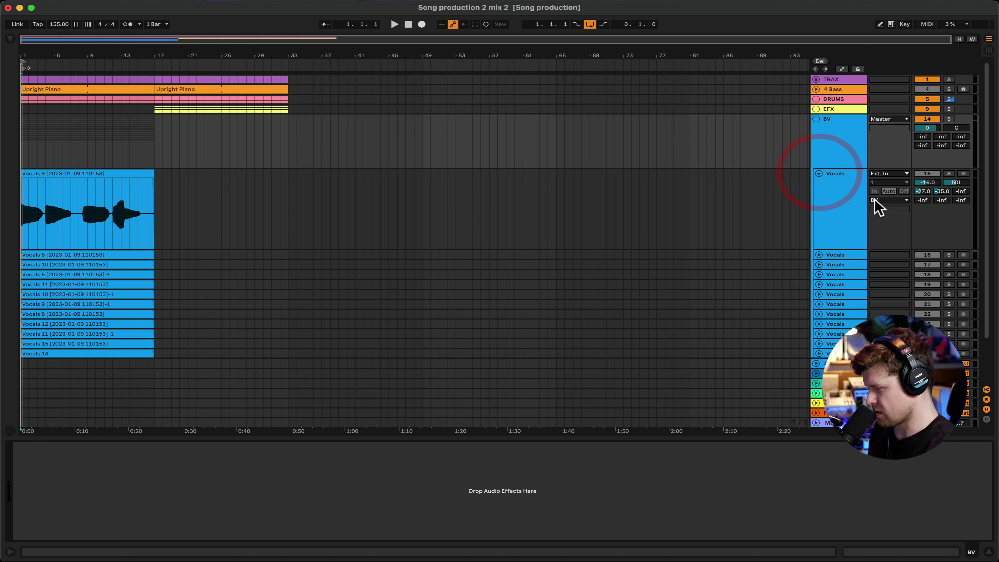
left_click(837, 139)
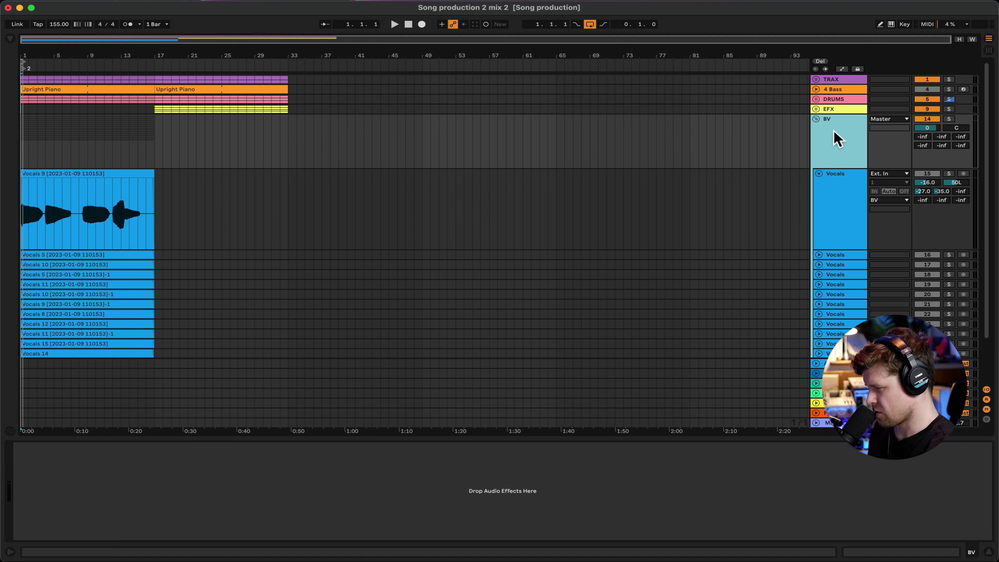
left_click(831, 130)
left_click(827, 137)
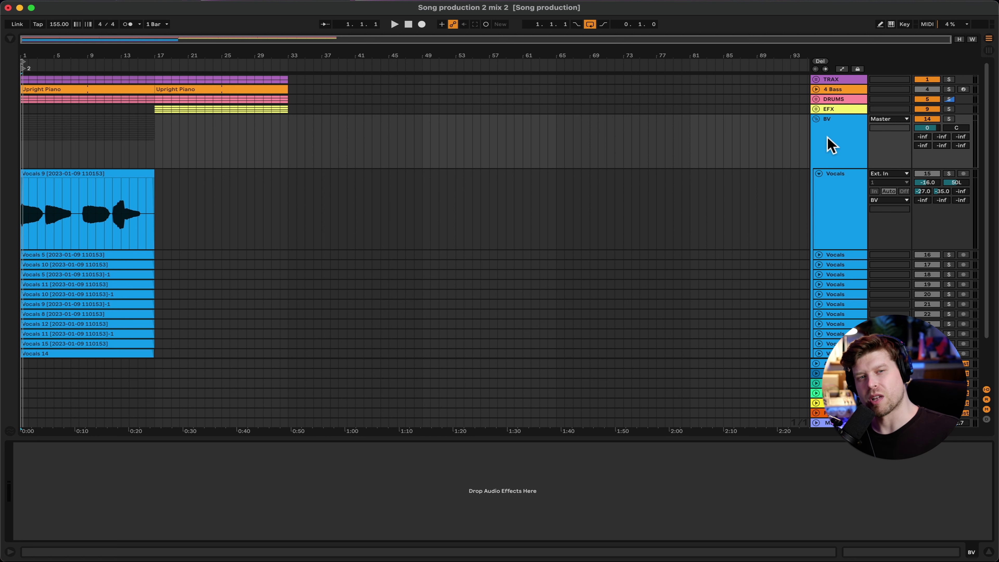
left_click(816, 119)
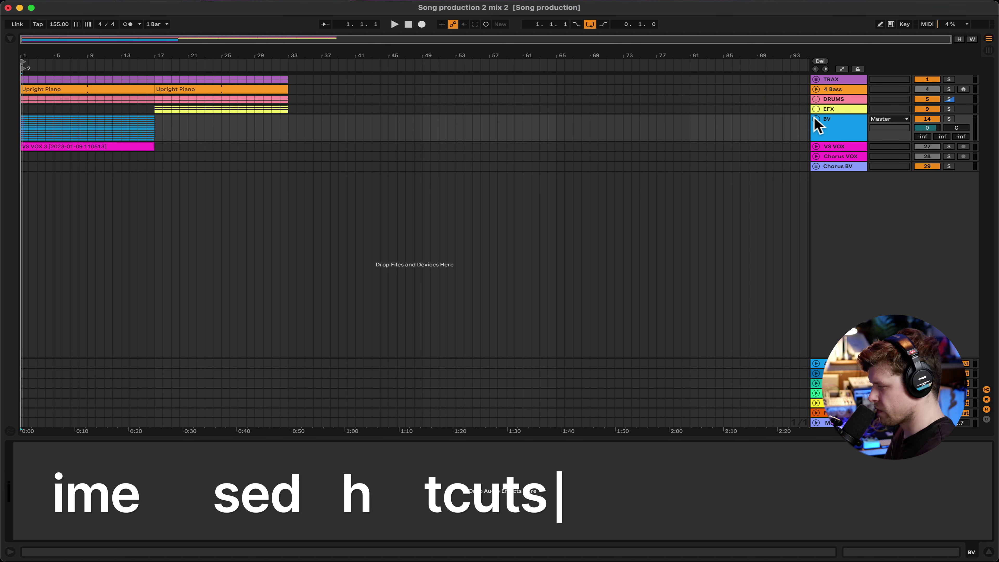
Duplicate bars 17–33 across all tracks right after themselves.
left_click(157, 119)
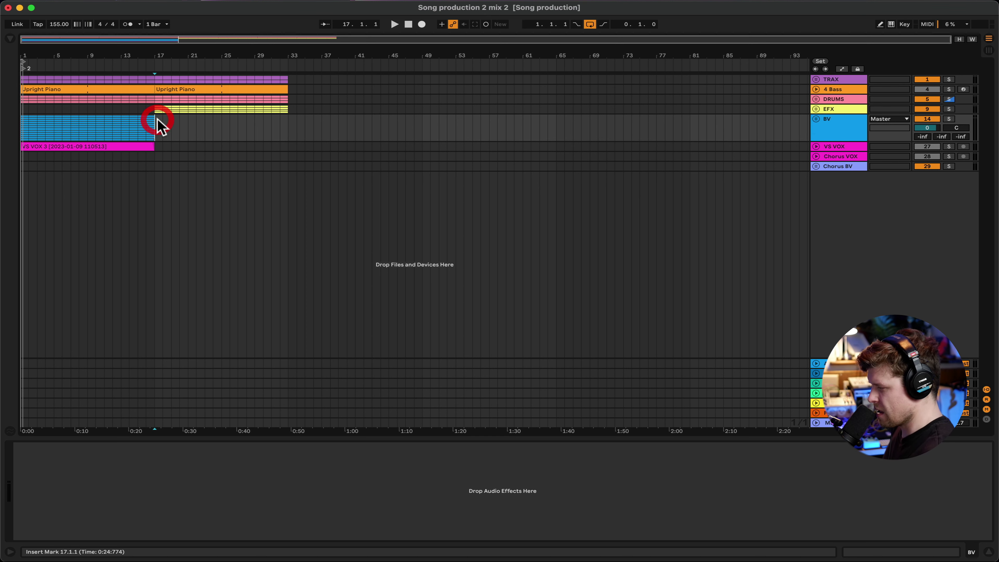
left_click_drag(157, 125, 288, 89)
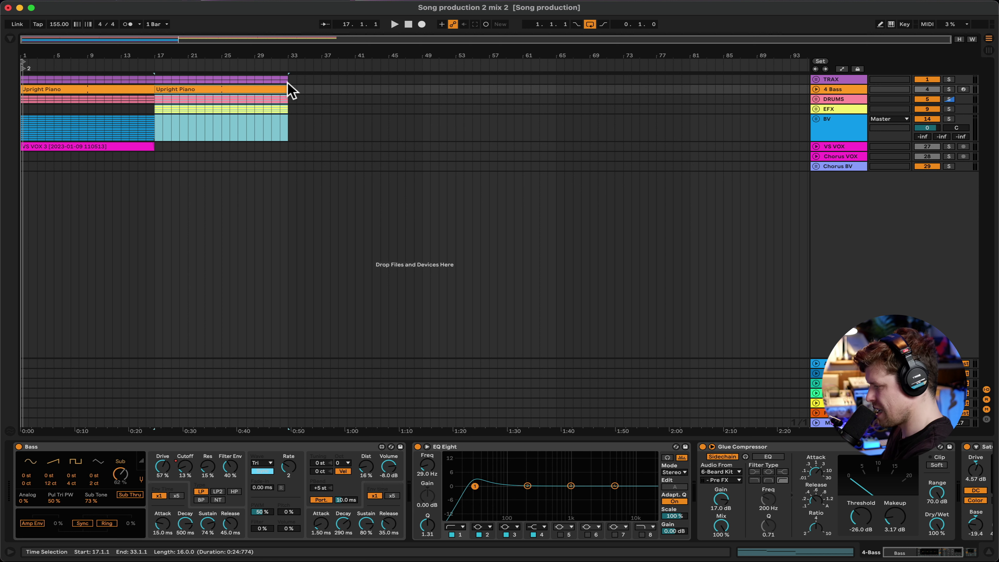
key("super+d")
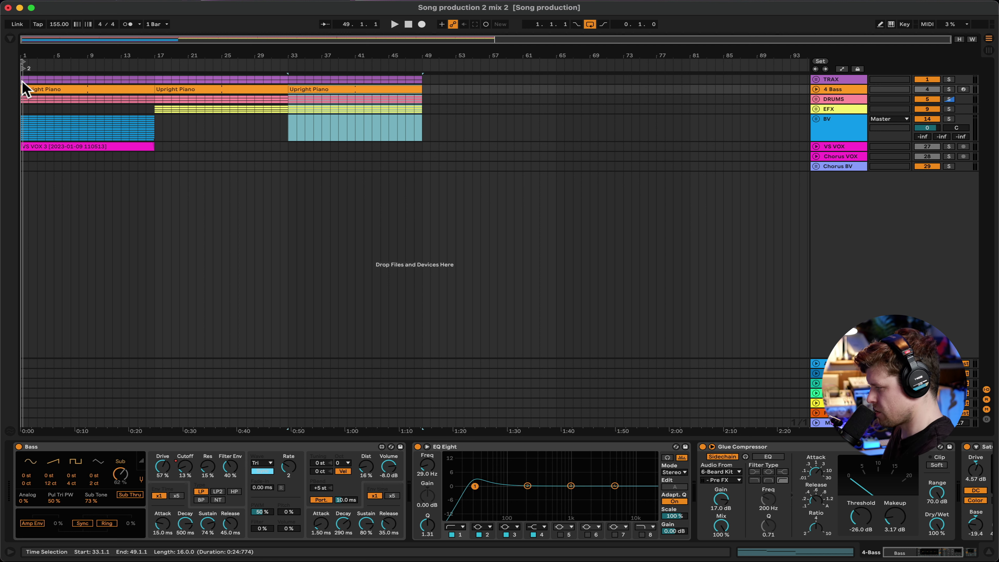
Insert and remove a duplicate of bars 1–17, then reselect the opening bars and mark bar 49.
left_click_drag(153, 161, 15, 69)
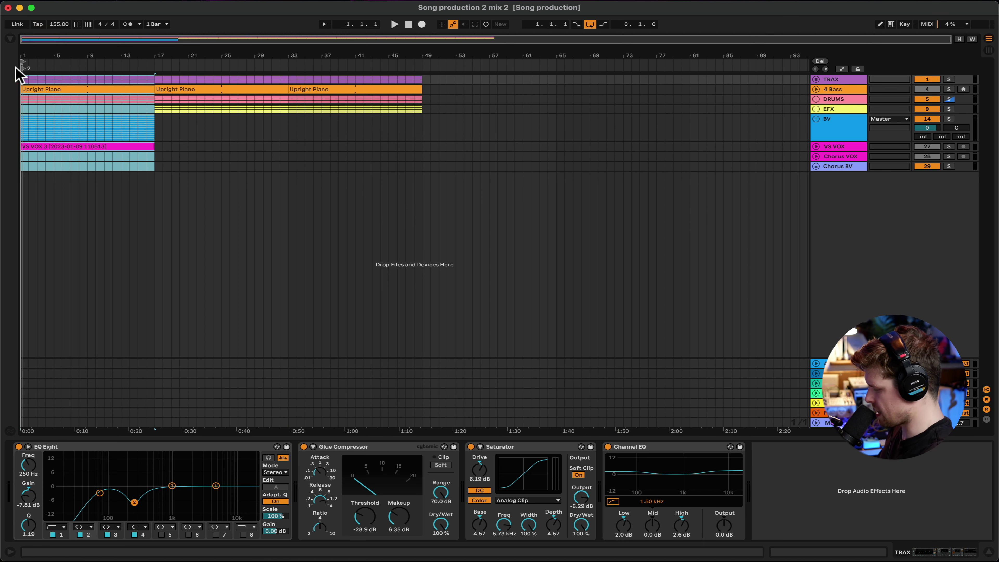
key("super+shift+d")
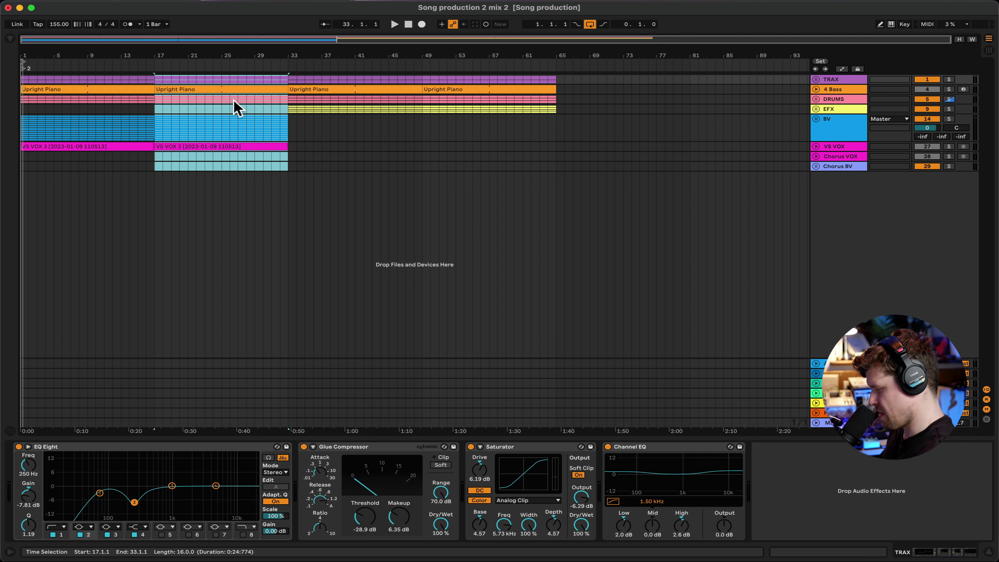
key("super+shift+Delete")
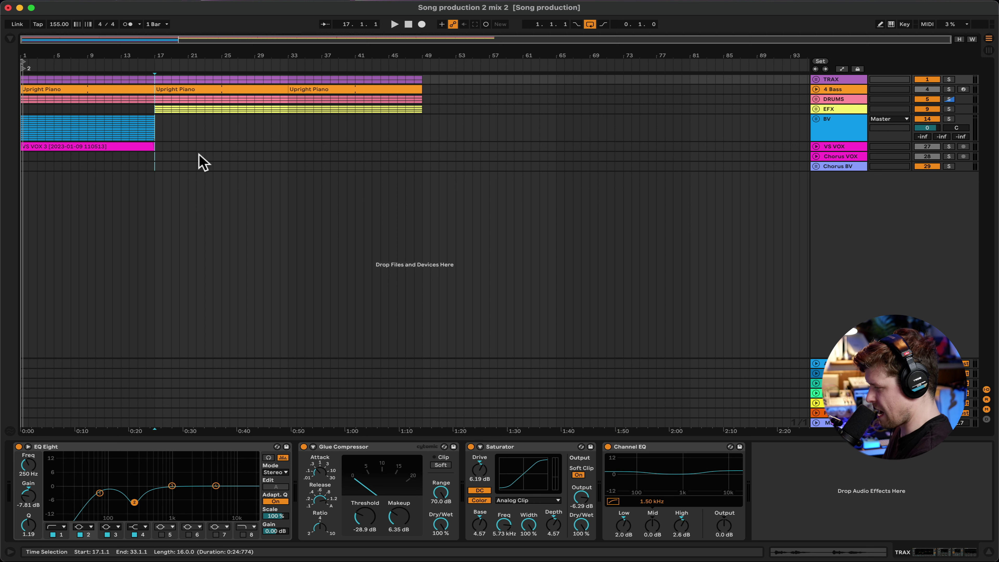
left_click_drag(157, 158, 11, 75)
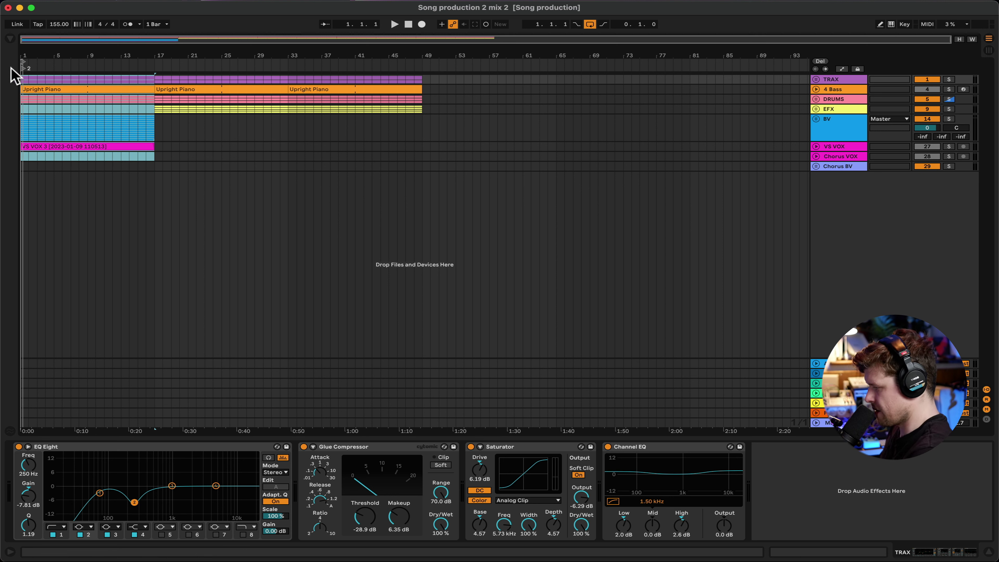
left_click(424, 75)
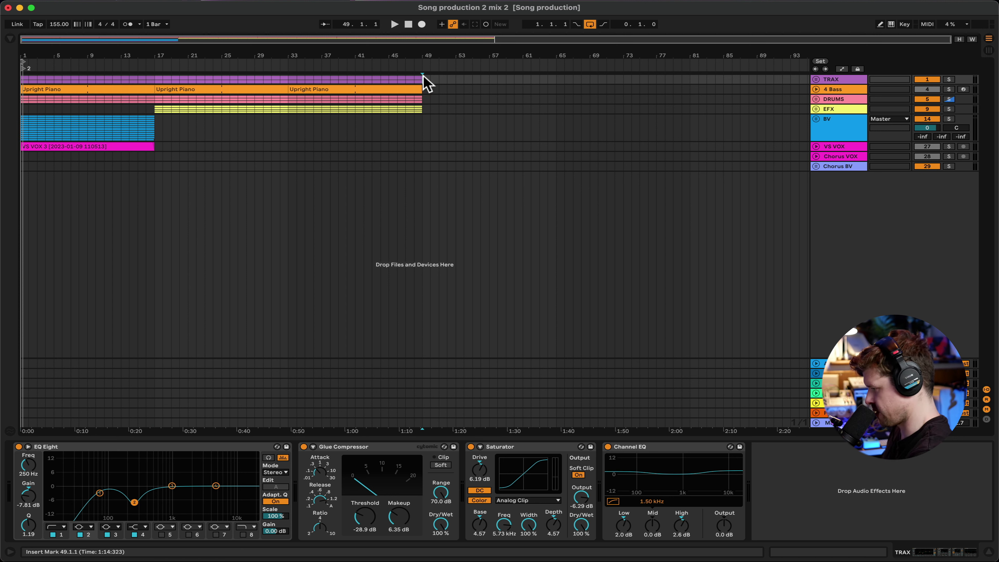
Paste the copied opening bars at bar 49 and select the EQ Eight device.
key("ctrl+v")
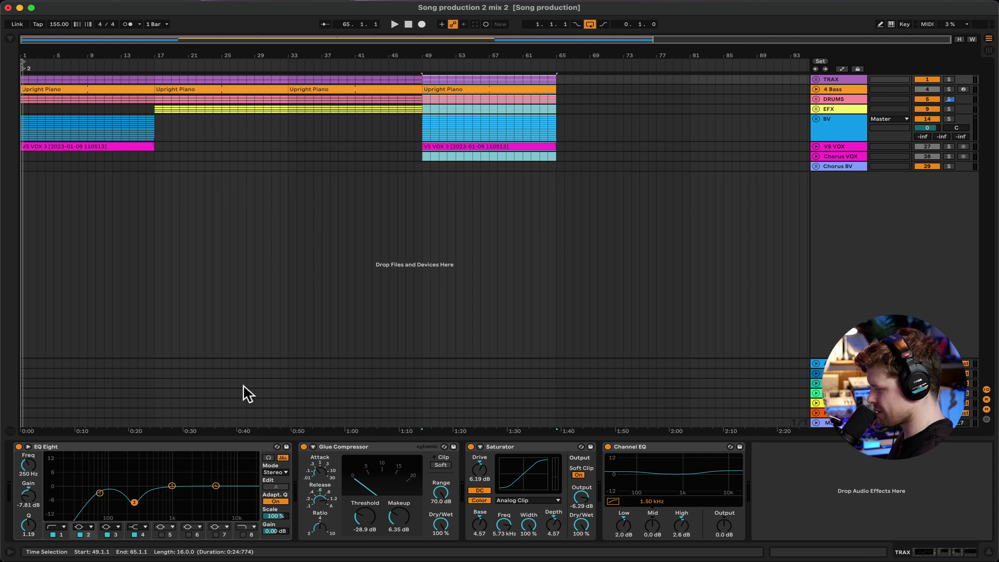
left_click(165, 446)
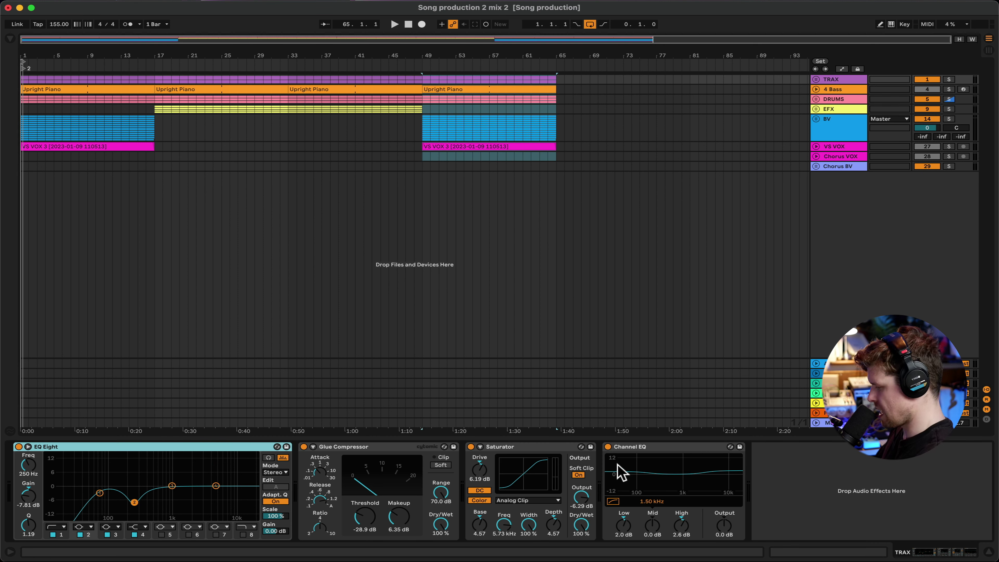
Group EQ Eight, Glue Compressor, Saturator and Channel EQ into a single rack.
left_click(671, 447, "shift")
key("super+g")
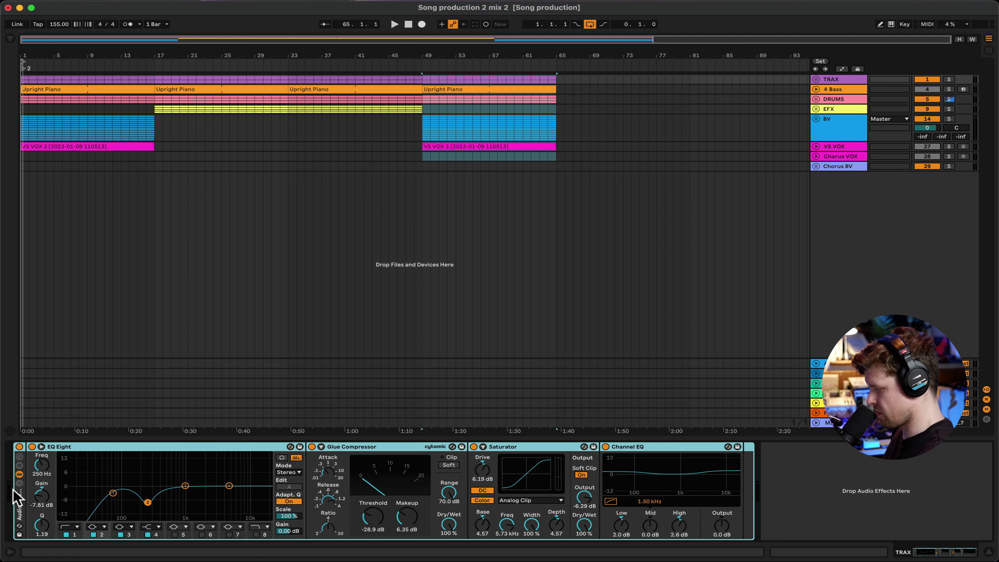
left_click(19, 475)
left_click(68, 447)
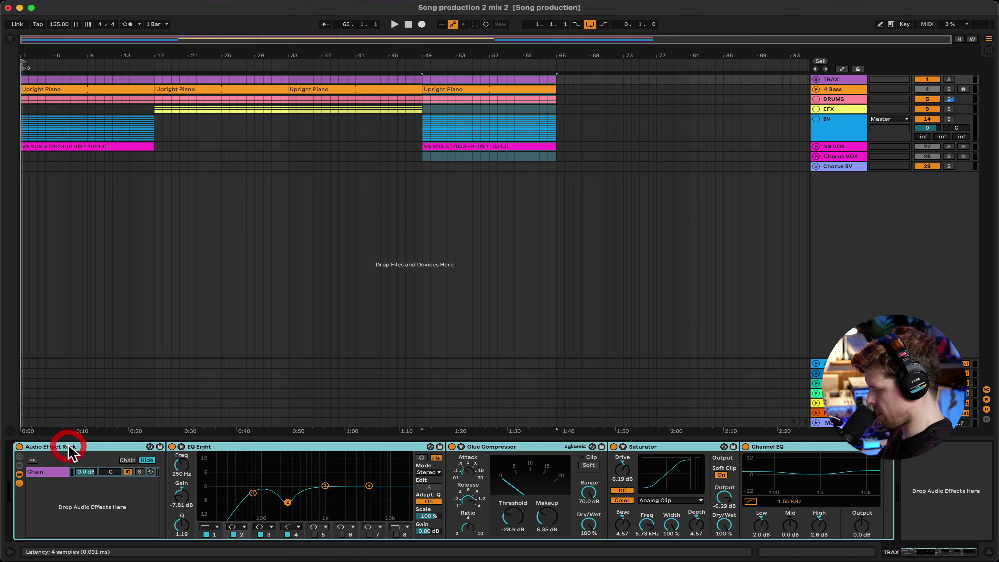
Rename the rack EFX, save it as the EFX.adg preset, and view the User Library.
key("super+r")
type("EFX")
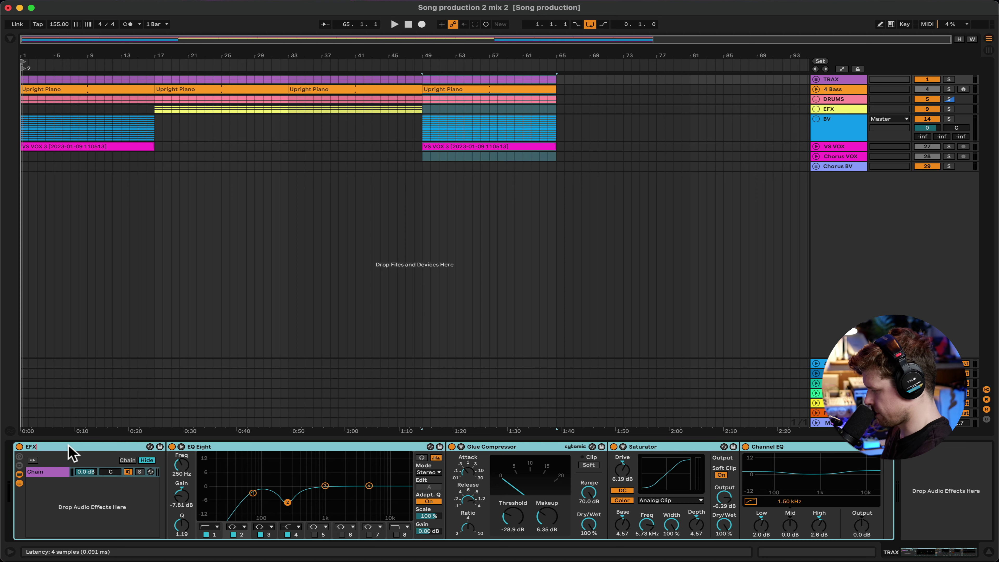
left_click(159, 446)
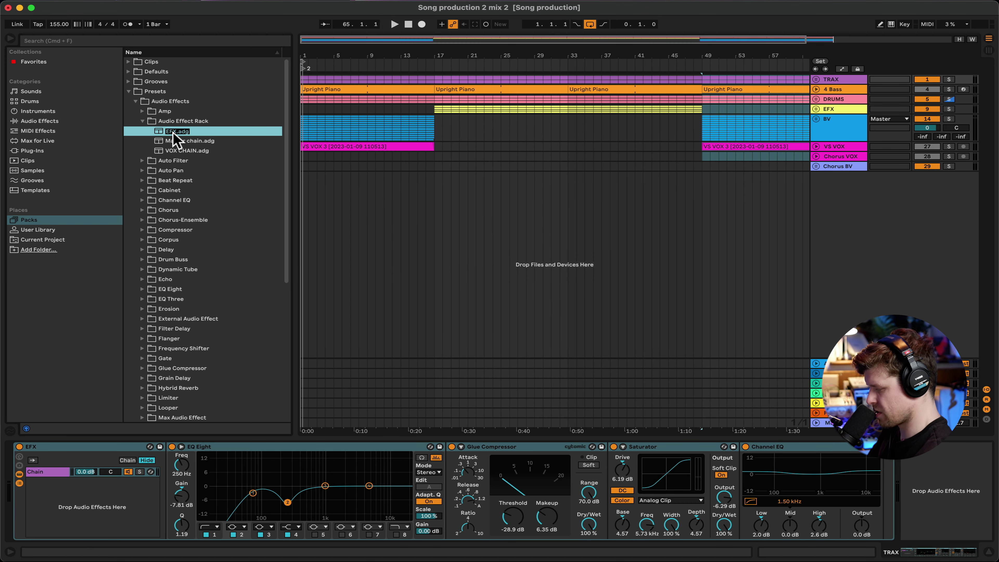
key("Return")
left_click(30, 230)
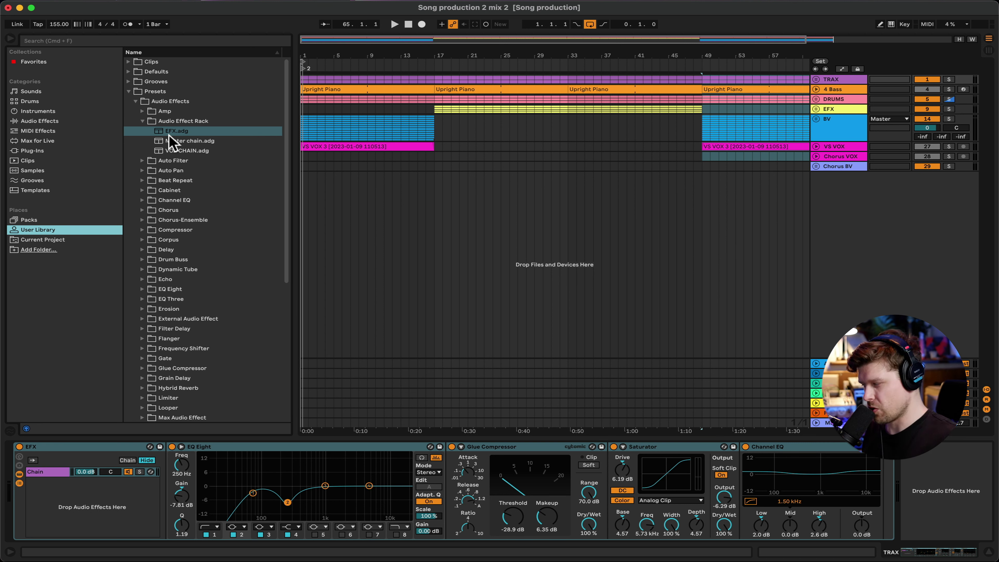
Drag the Desktop folder from Finder into Live's Places and show its contents.
mouse_move(118, 547)
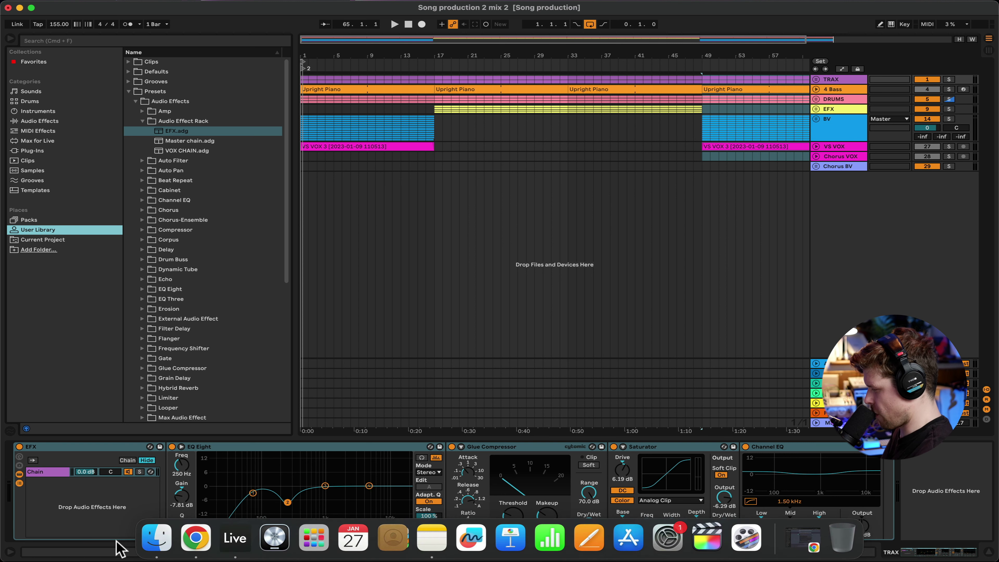
left_click(156, 538)
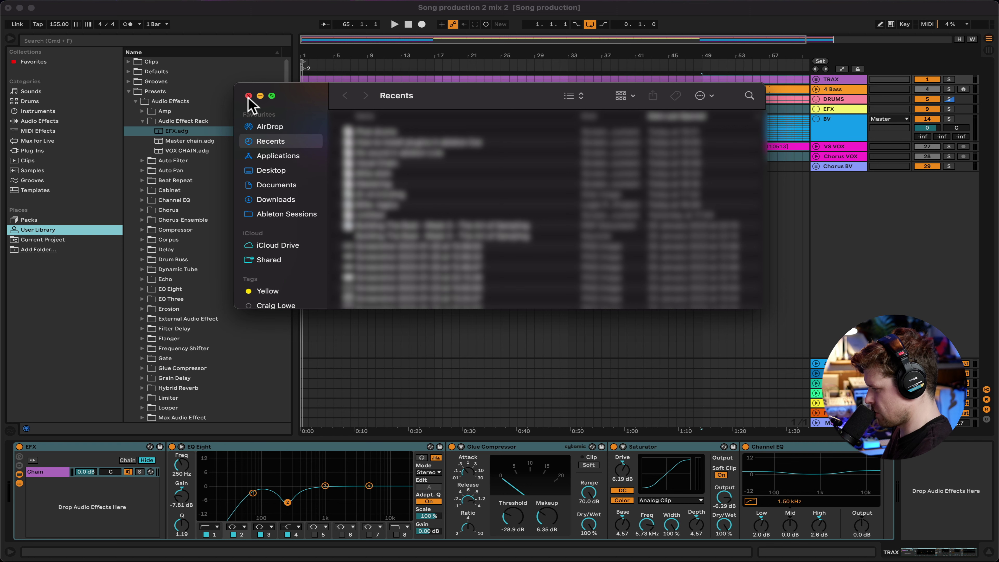
left_click(278, 245)
mouse_move(370, 132)
left_mouse_down()
mouse_move(389, 140)
mouse_move(64, 200)
mouse_move(32, 254)
mouse_move(51, 254)
mouse_move(49, 241)
mouse_move(41, 253)
left_mouse_up()
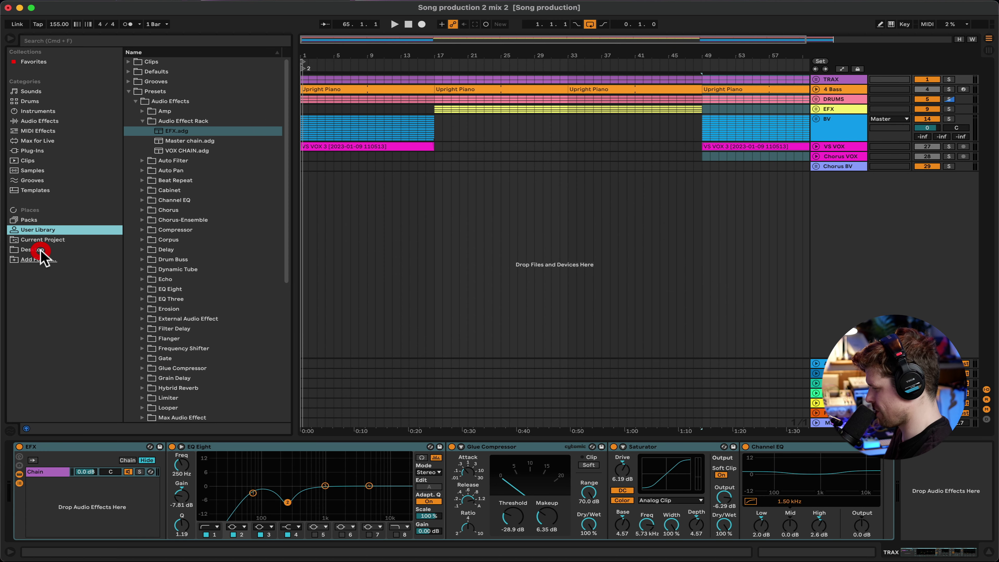
left_click(36, 250)
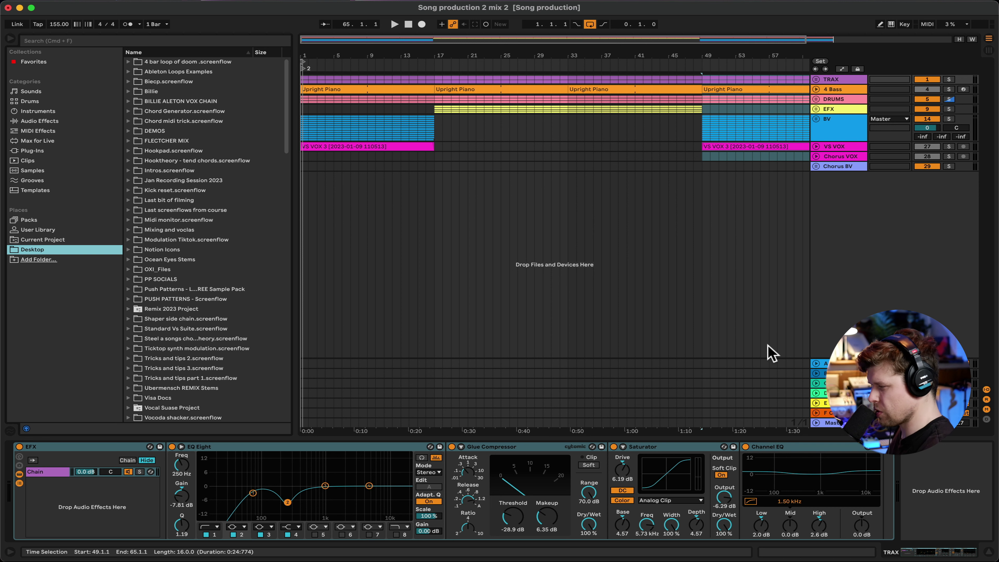
Check File > Save Live Set As Template, then list the templates and open 8-Track Recording.
left_click(65, 1)
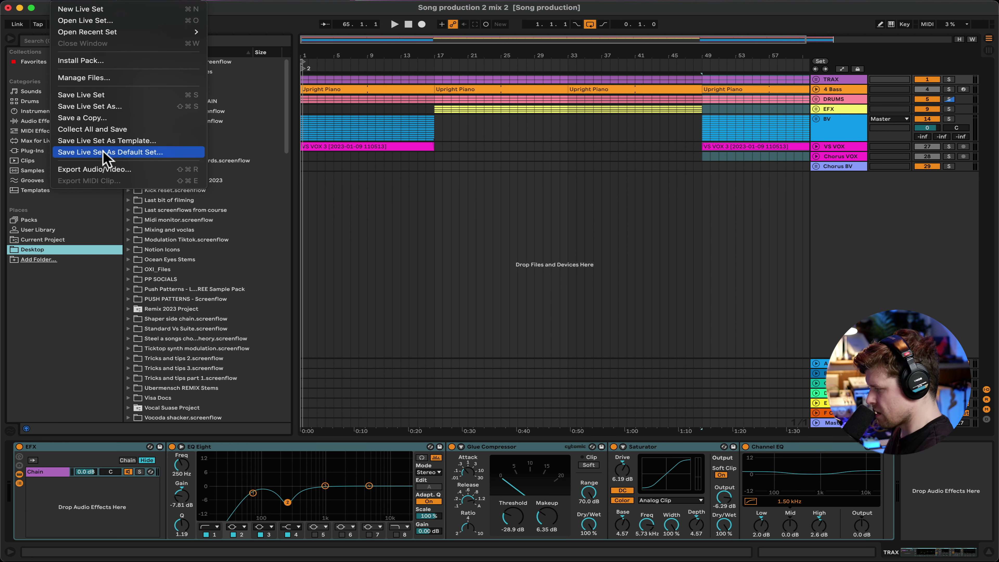
left_click(492, 261)
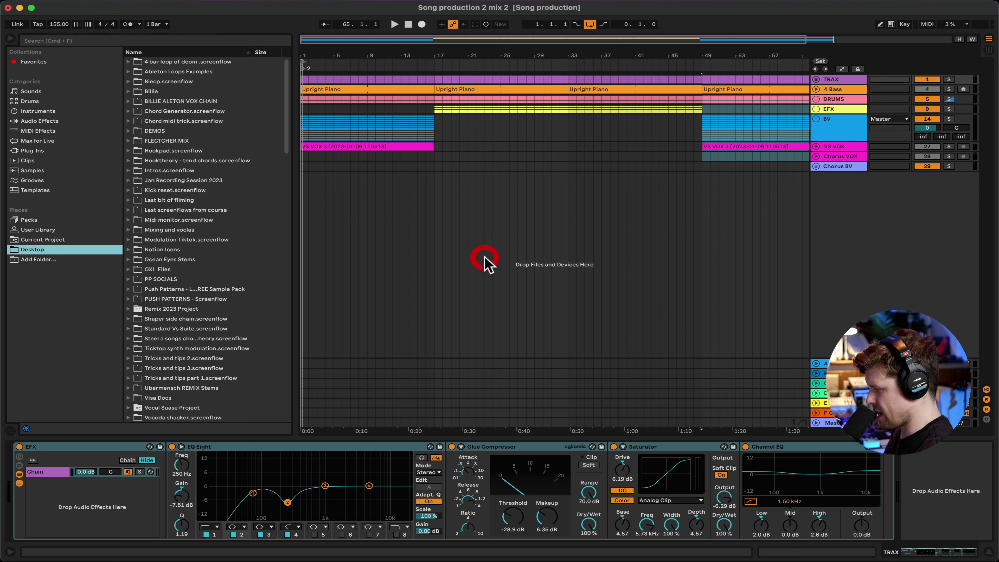
left_click(37, 189)
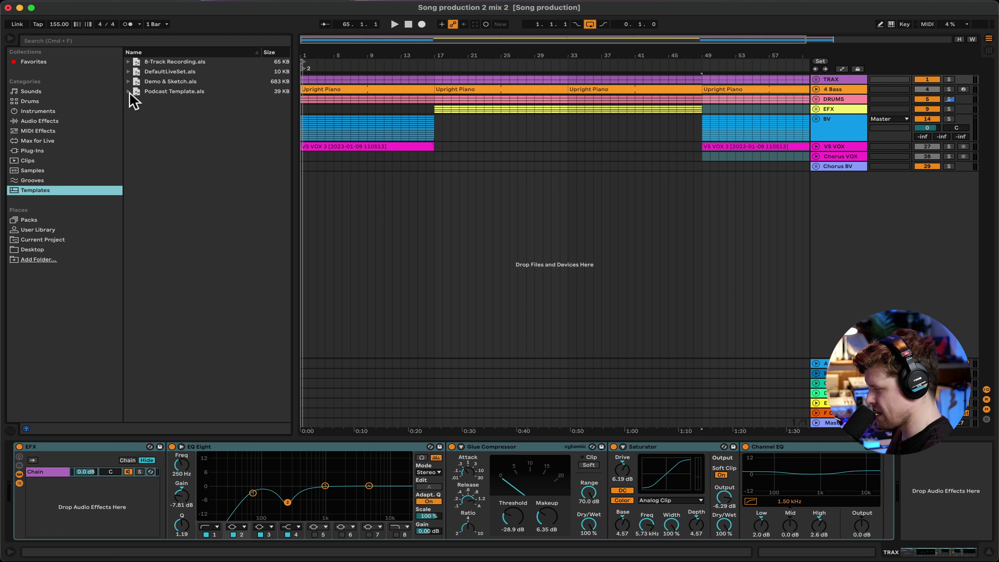
double_click(162, 62)
Discard the current set's changes and select the new set's Channel Strip device.
left_click(418, 300)
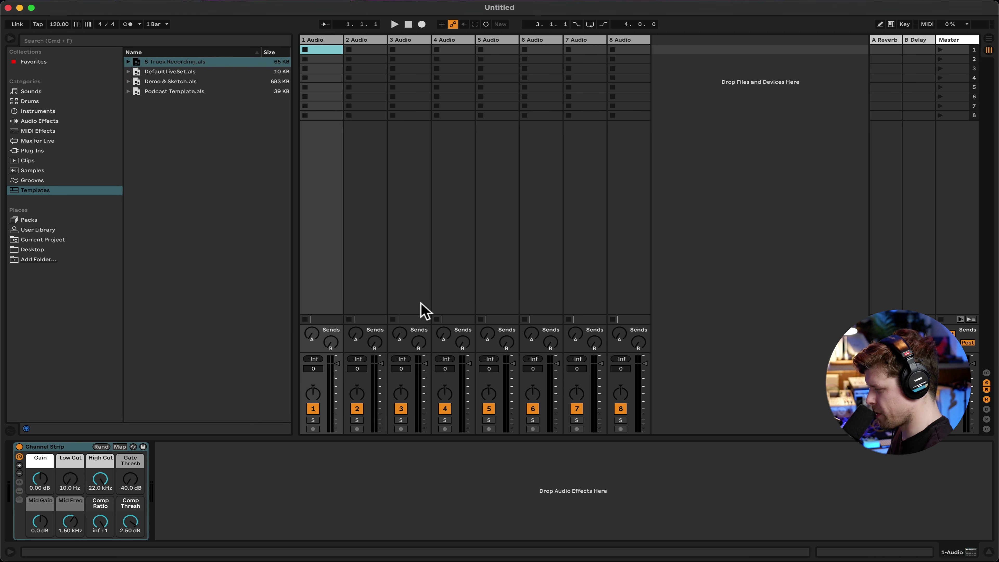
left_click(78, 446)
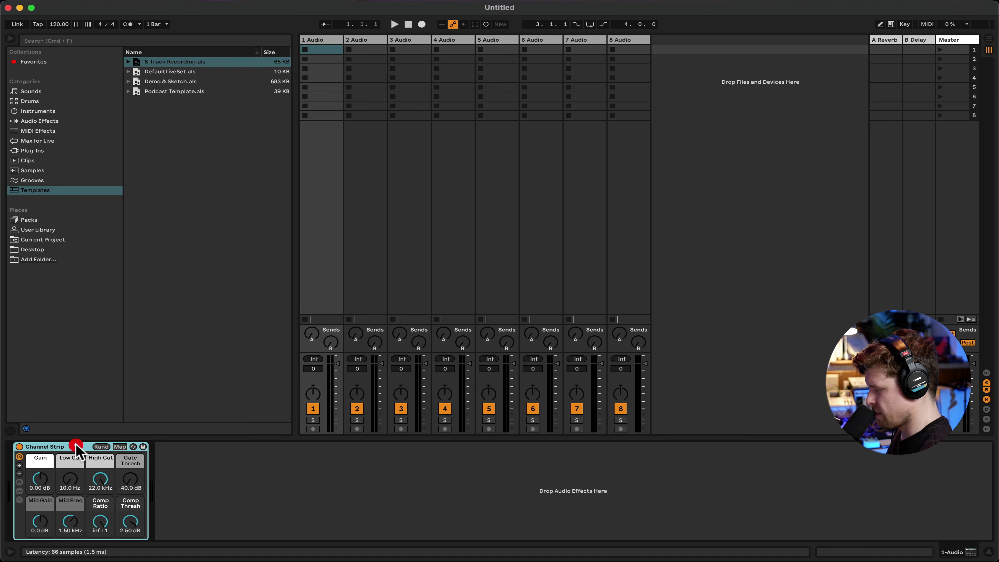